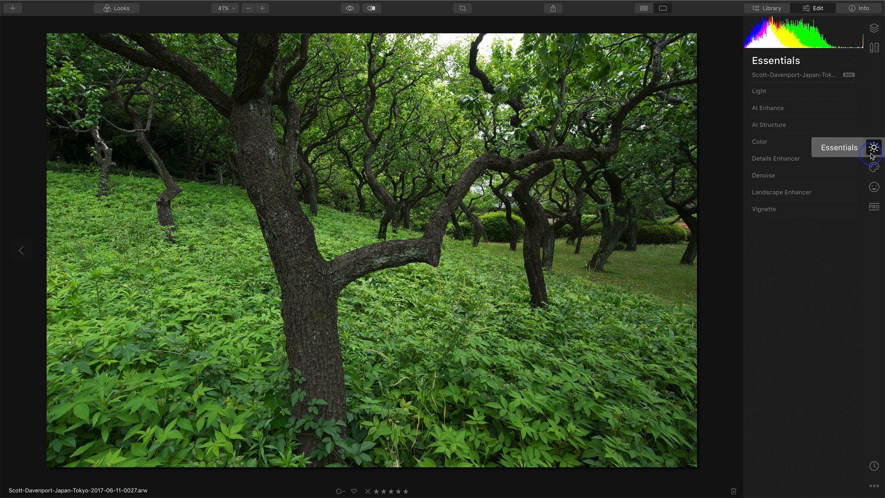
- Brighten the photo with AI Accent at 69 and set the AI Structure amount to 30
click(802, 109)
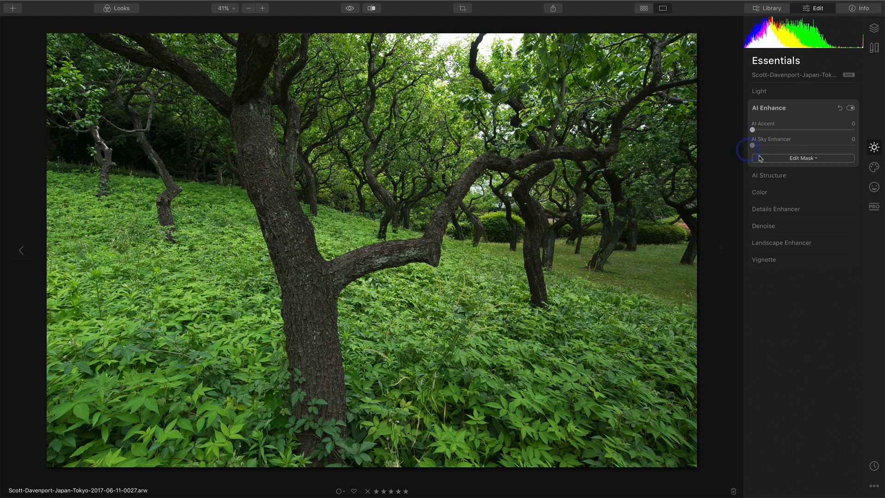
drag(753, 130, 825, 139)
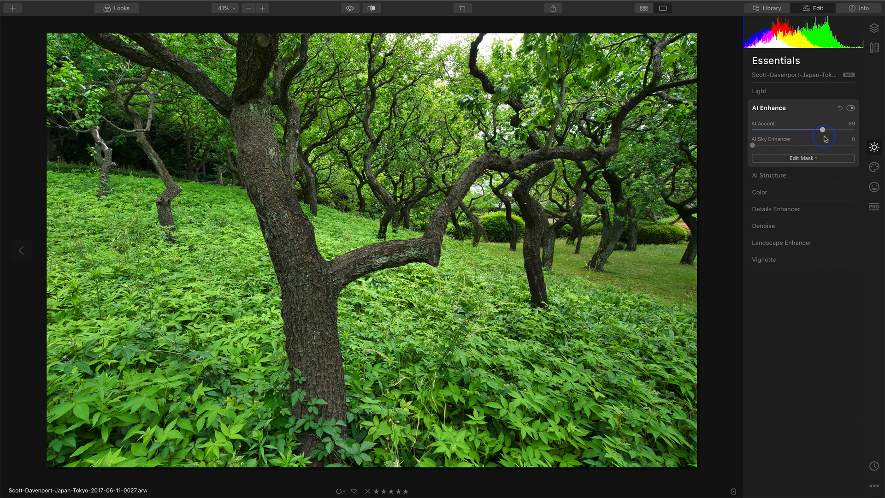
click(801, 176)
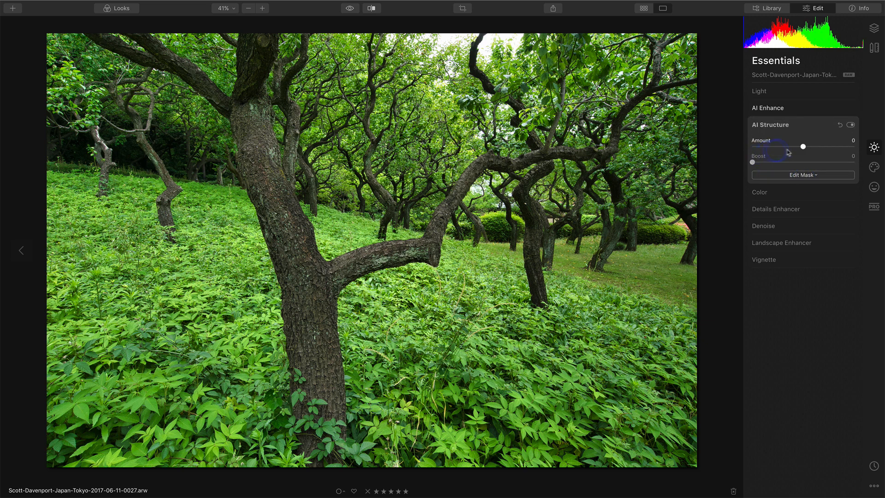
drag(803, 148, 820, 150)
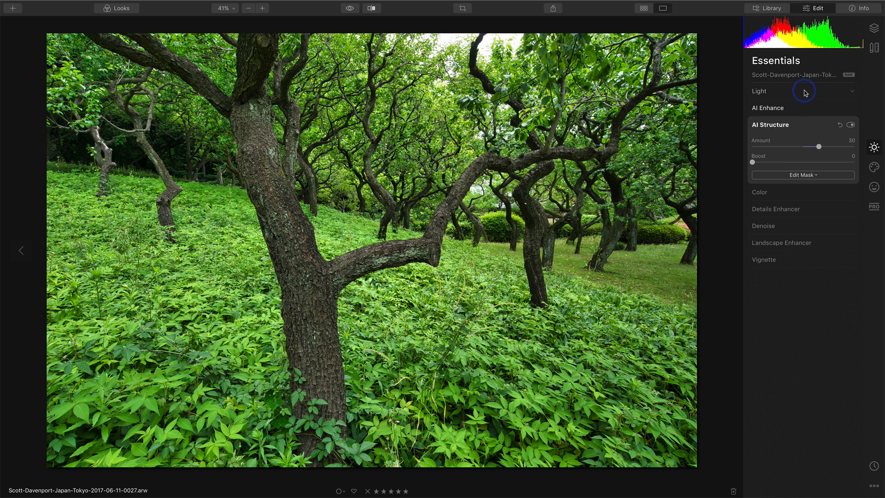
- Lower the photo's Shadows to -15 and set the Foliage Enhancer to 14
click(804, 92)
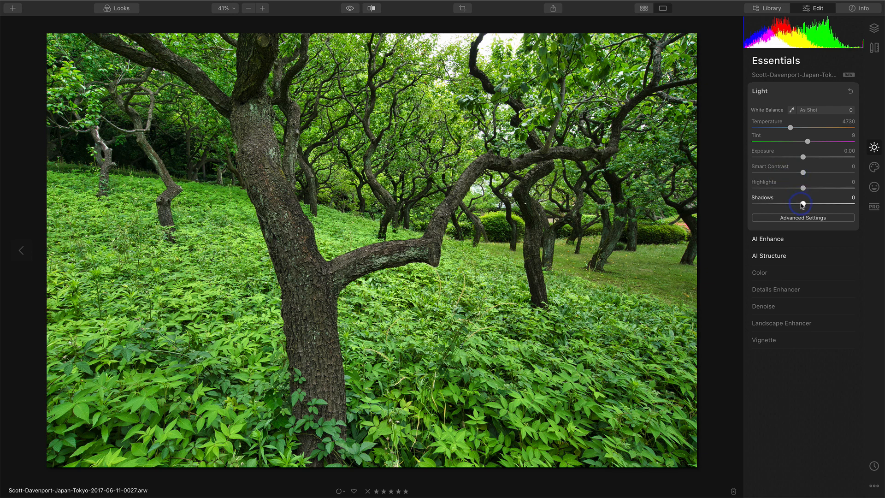
drag(803, 205, 795, 205)
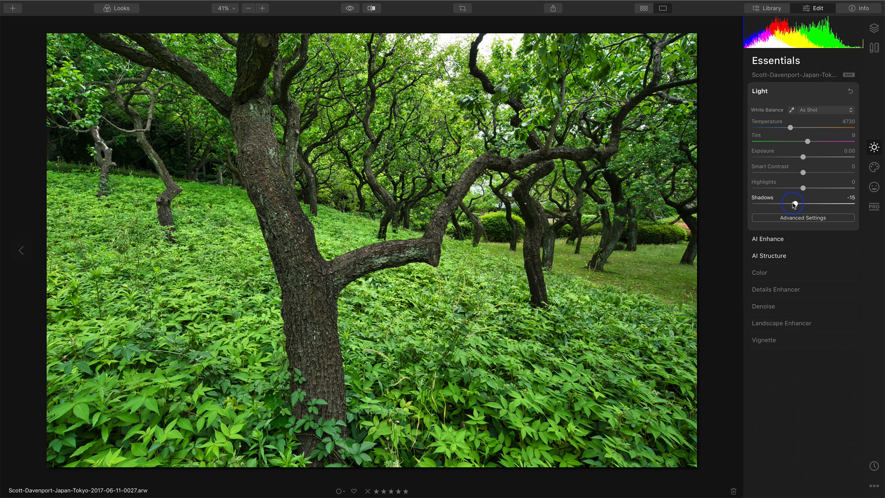
click(790, 323)
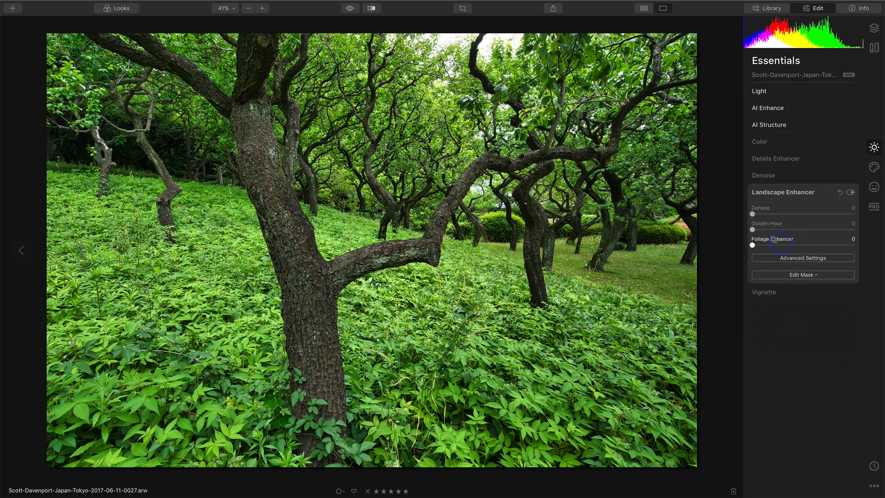
mouse_move(753, 246)
mouse_down()
mouse_move(787, 252)
mouse_move(756, 249)
mouse_move(768, 250)
mouse_up()
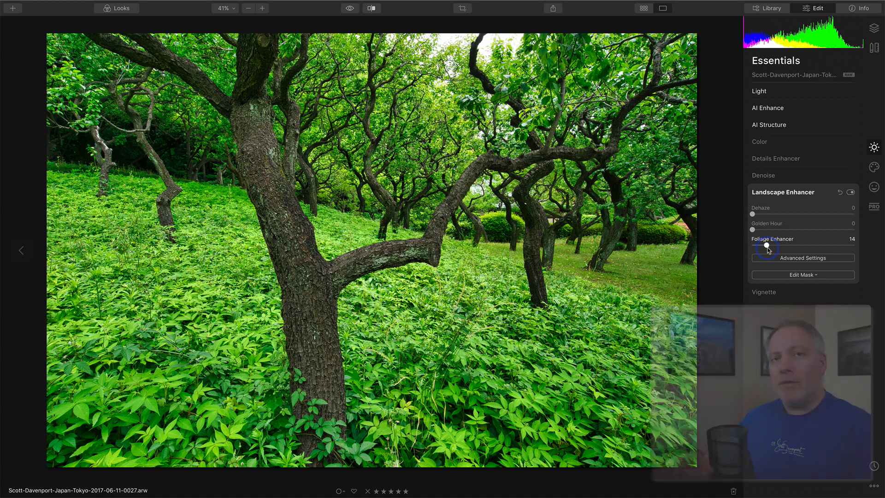
- Add a new adjustment layer above the photo
click(874, 32)
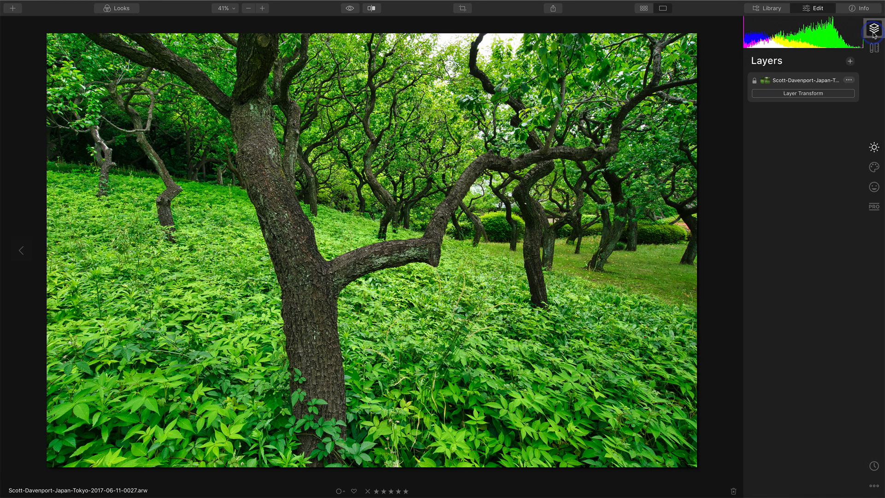
click(851, 62)
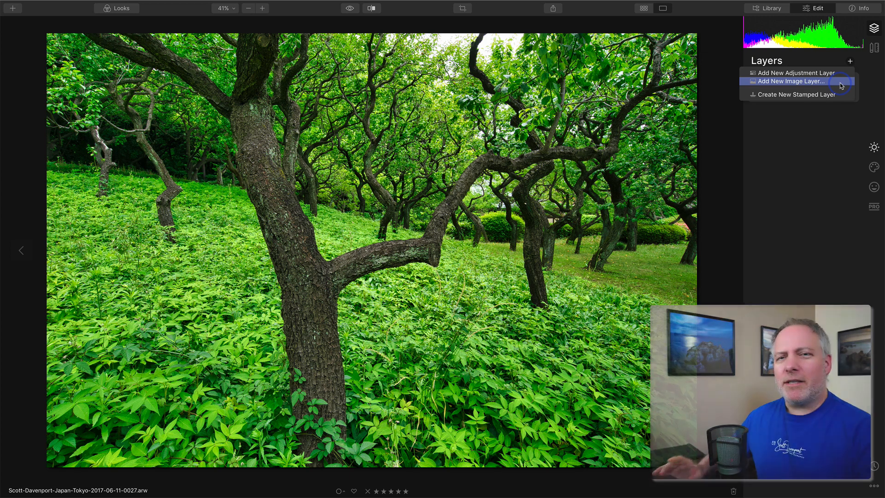
click(840, 73)
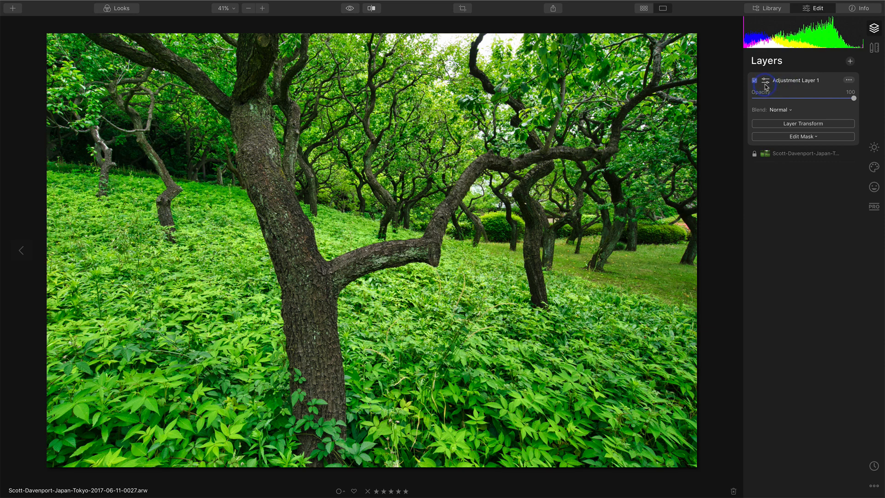
click(875, 148)
click(875, 167)
click(875, 187)
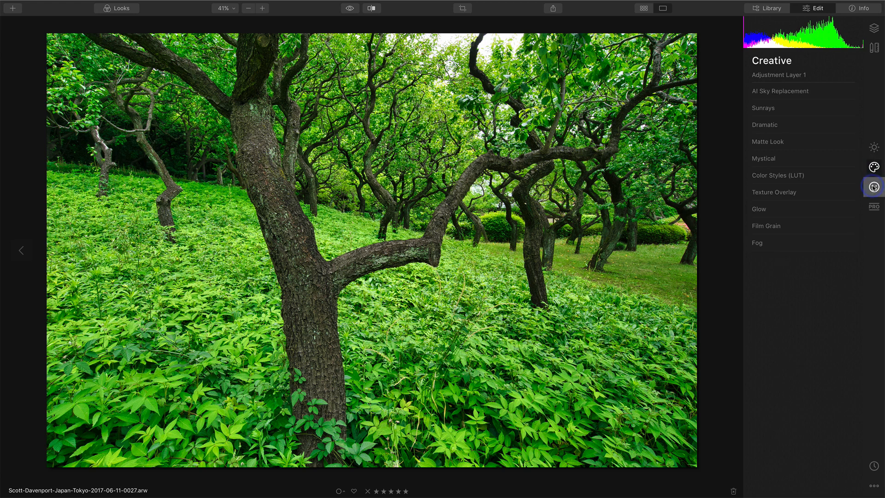
click(875, 206)
click(874, 147)
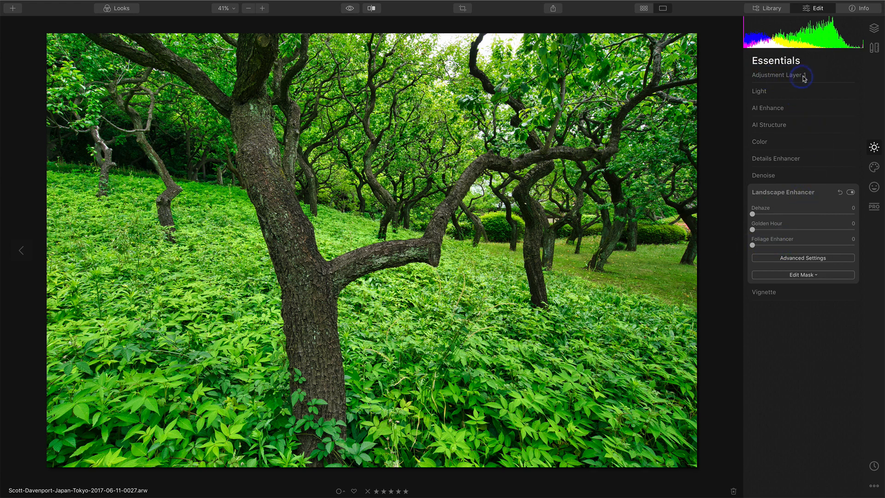
- Rename the new adjustment layer as Glow
click(875, 28)
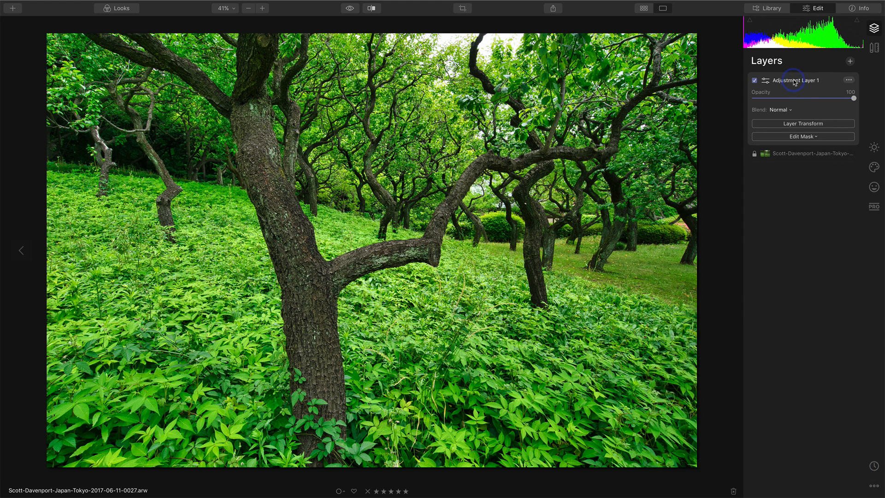
click(849, 80)
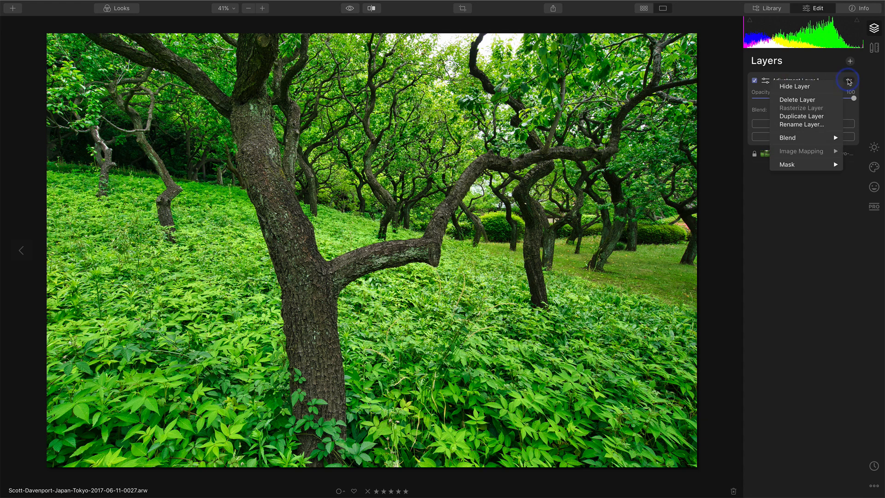
click(809, 125)
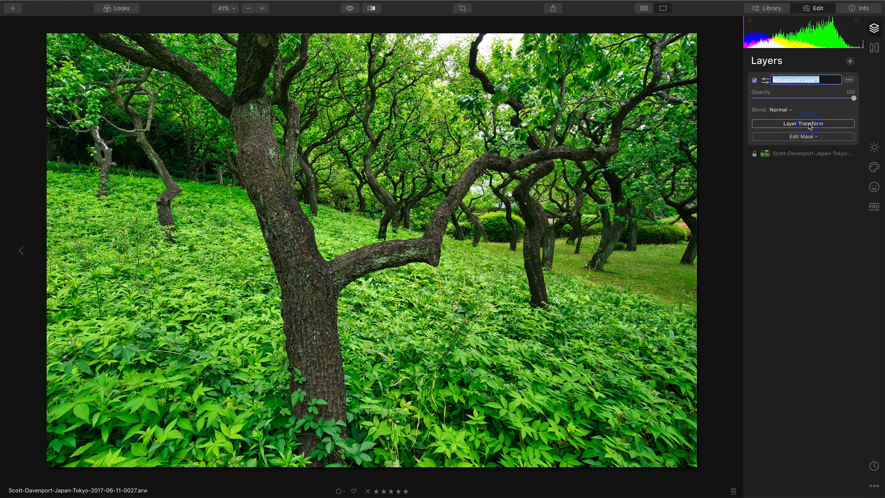
text(Glow)
key(Return)
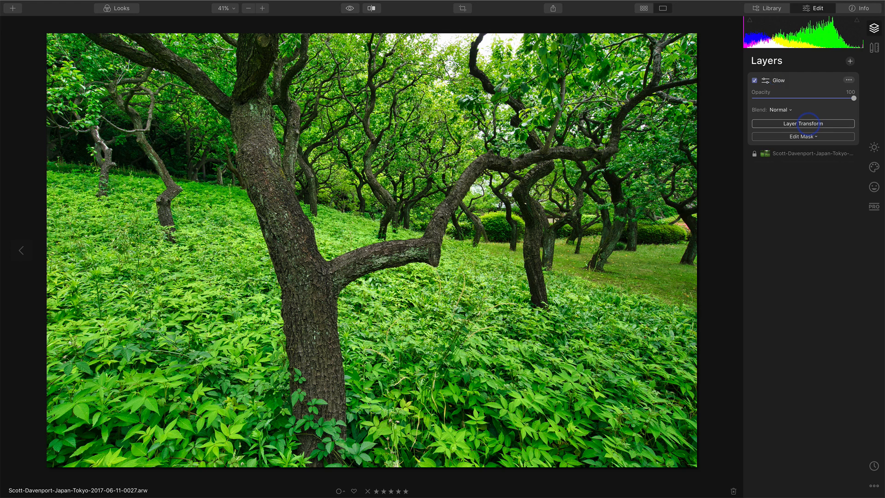
- Apply the Glow filter to the adjustment layer with type Soft Focus and an amount of 26
click(874, 147)
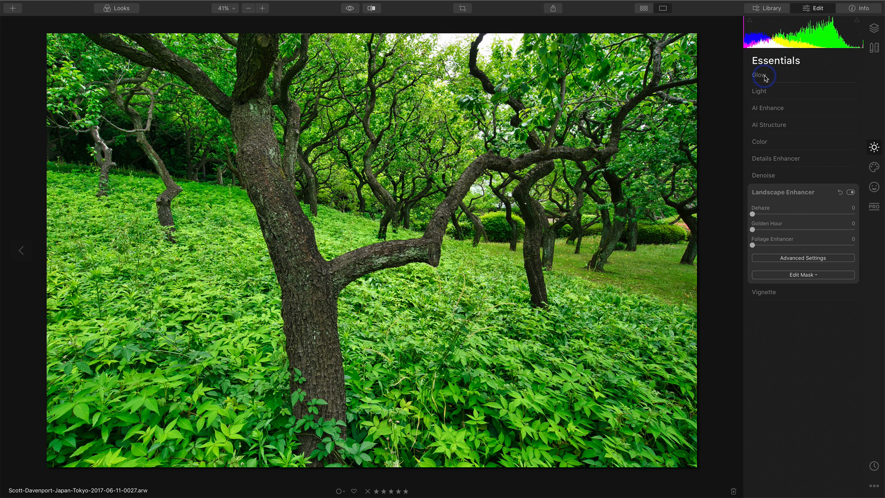
click(874, 167)
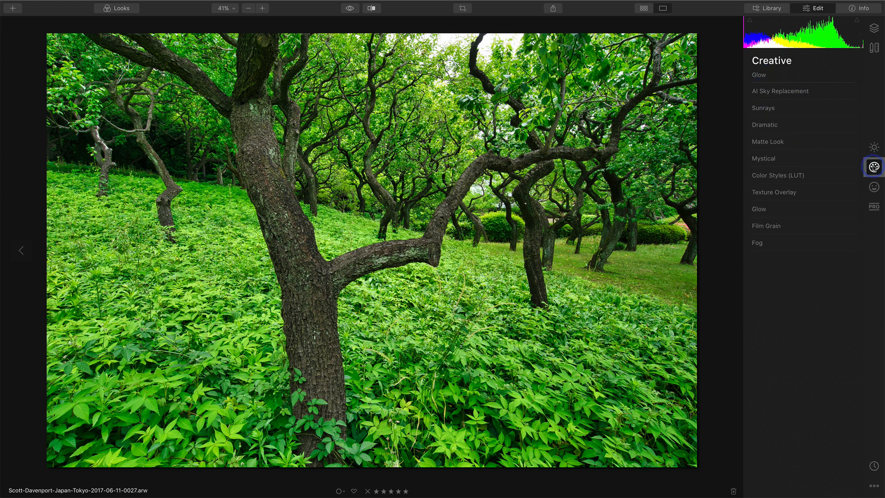
click(789, 211)
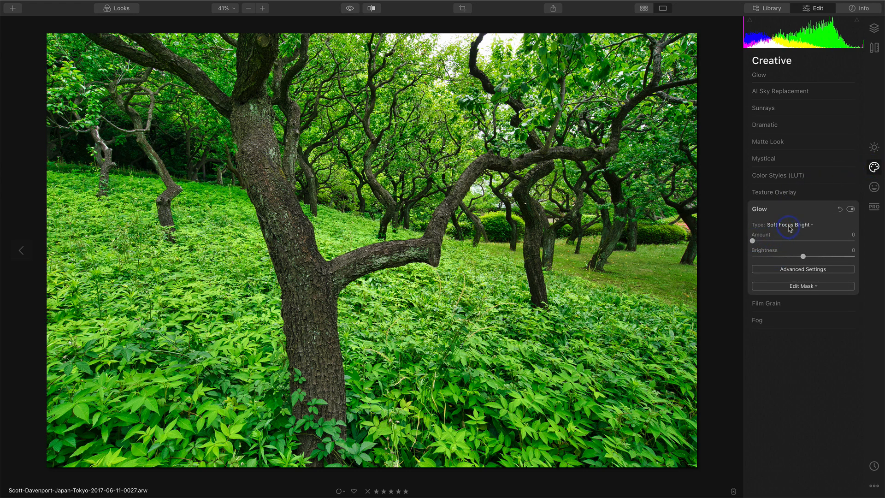
click(788, 226)
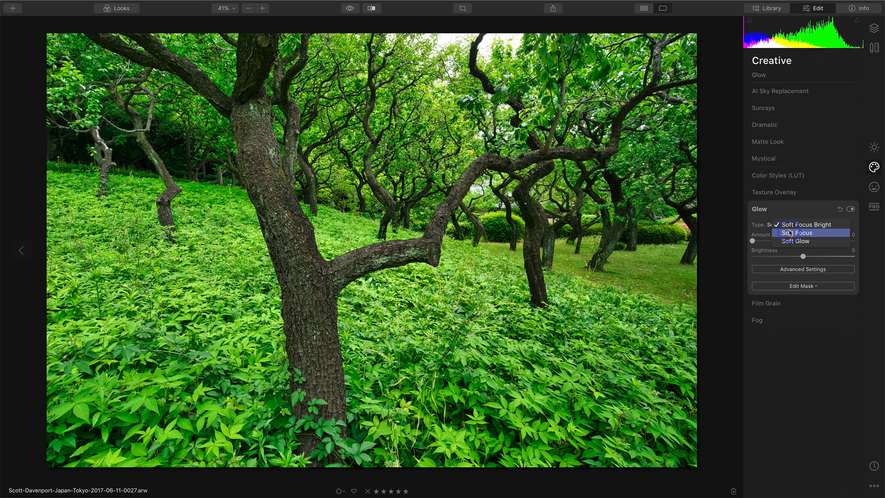
click(791, 233)
drag(753, 243, 779, 246)
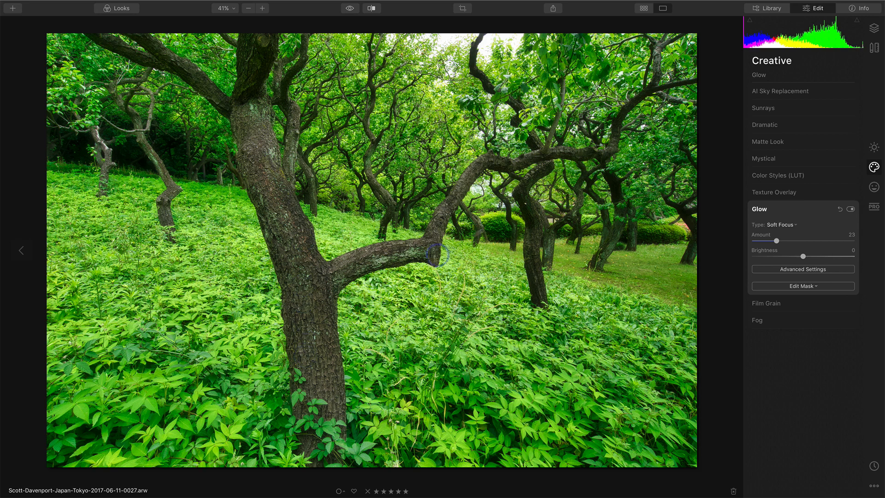
drag(776, 241, 779, 241)
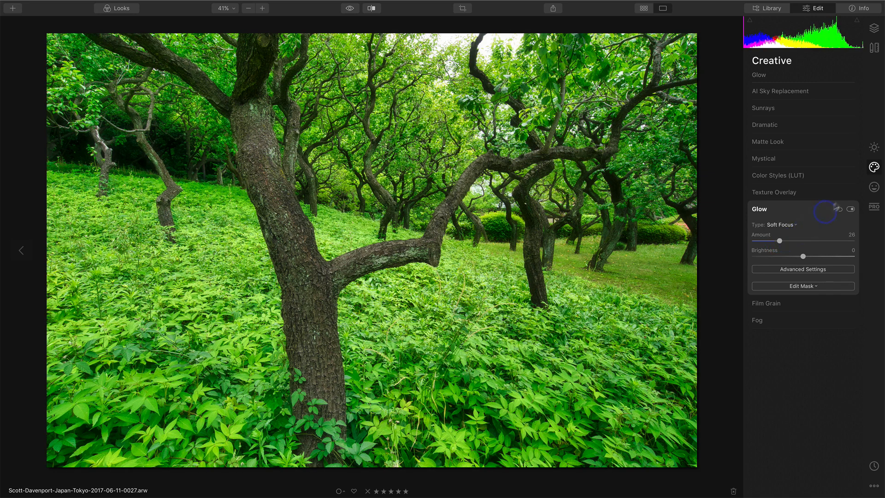
- Add the Orton Effect to the Glow layer with an amount of 30
click(875, 181)
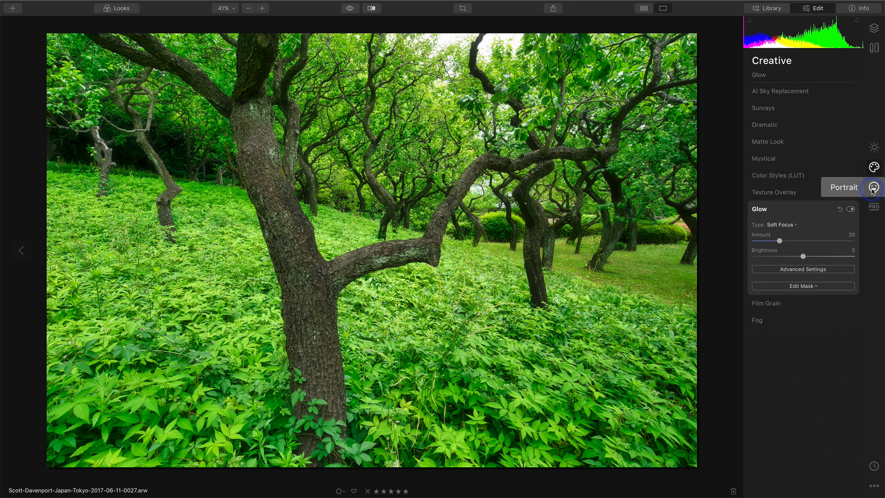
click(874, 188)
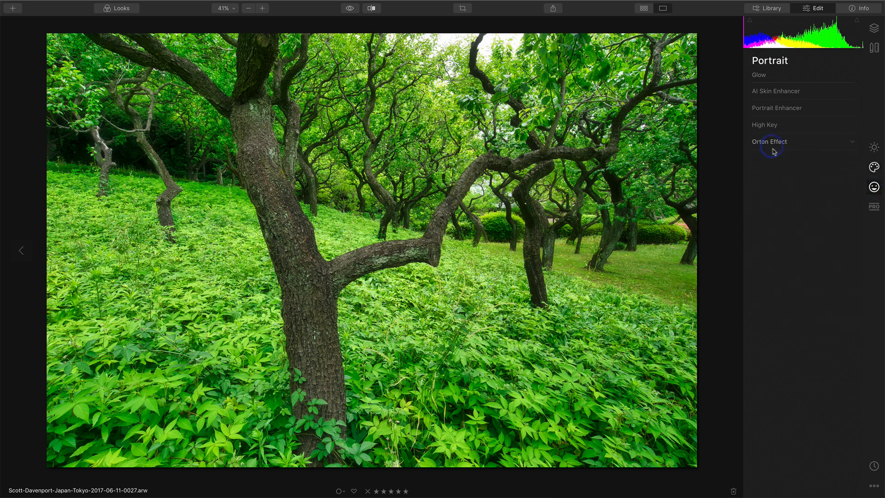
click(811, 145)
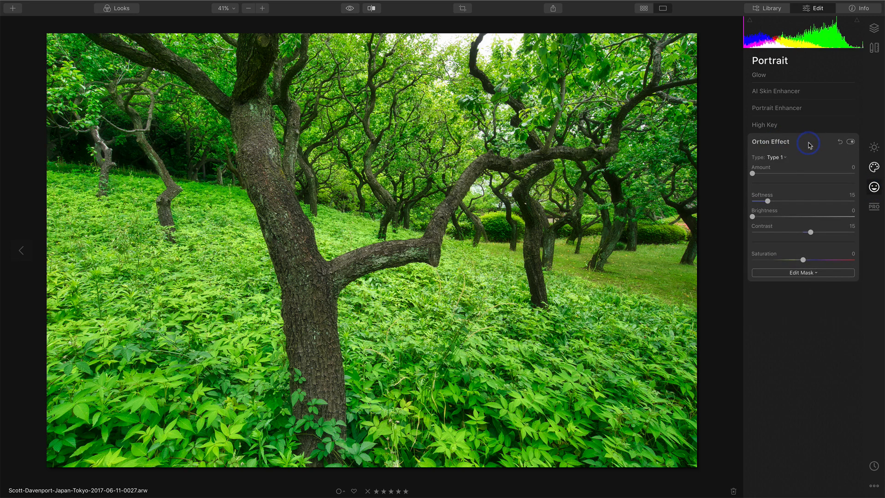
drag(752, 174, 785, 181)
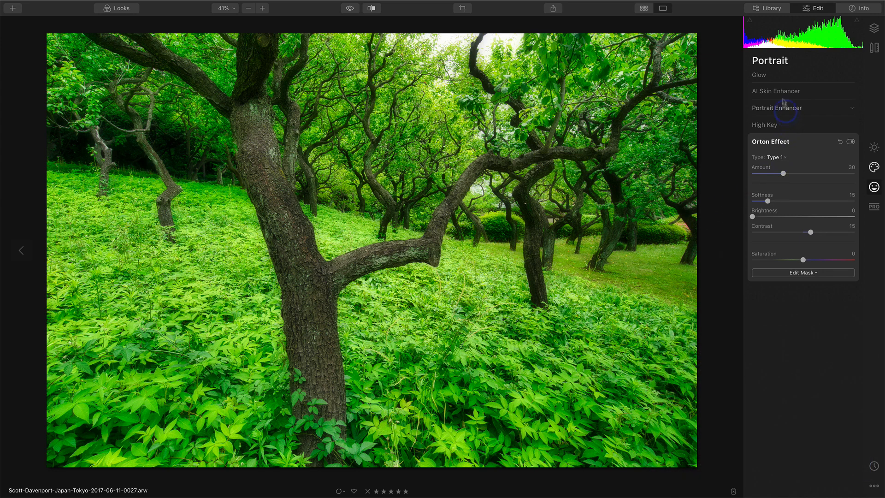
- Create a luminosity mask on the Glow layer
click(874, 28)
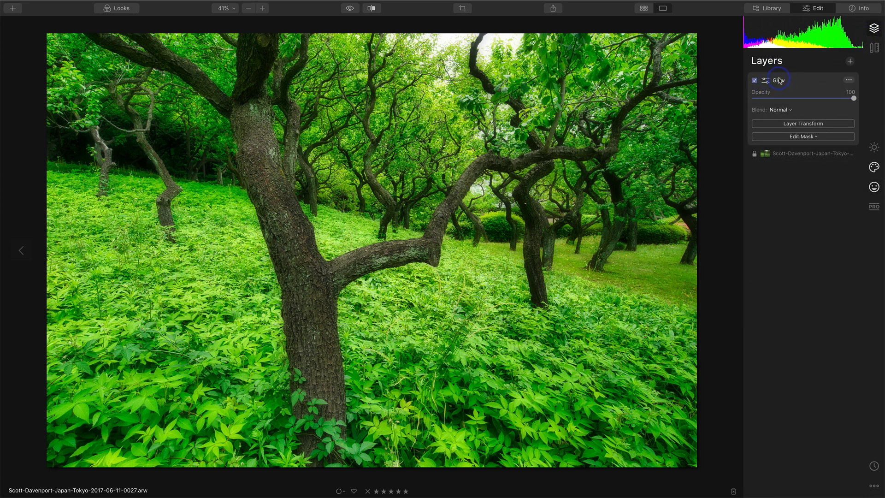
click(810, 136)
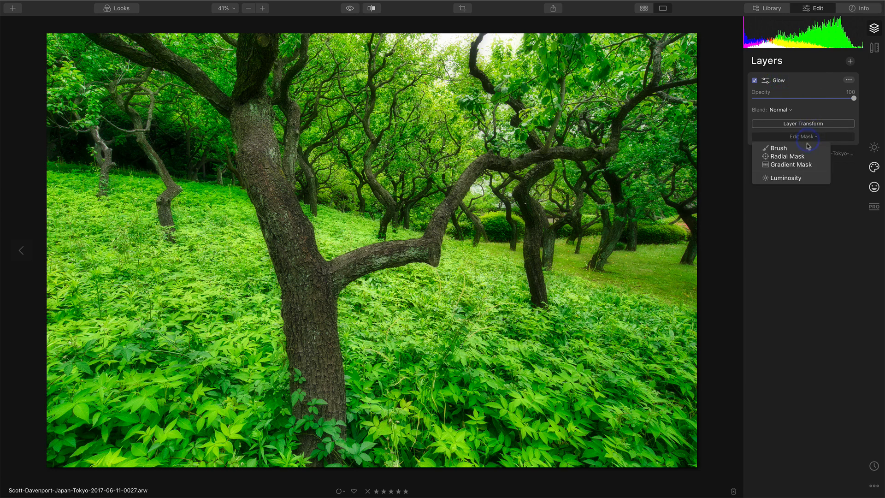
click(801, 178)
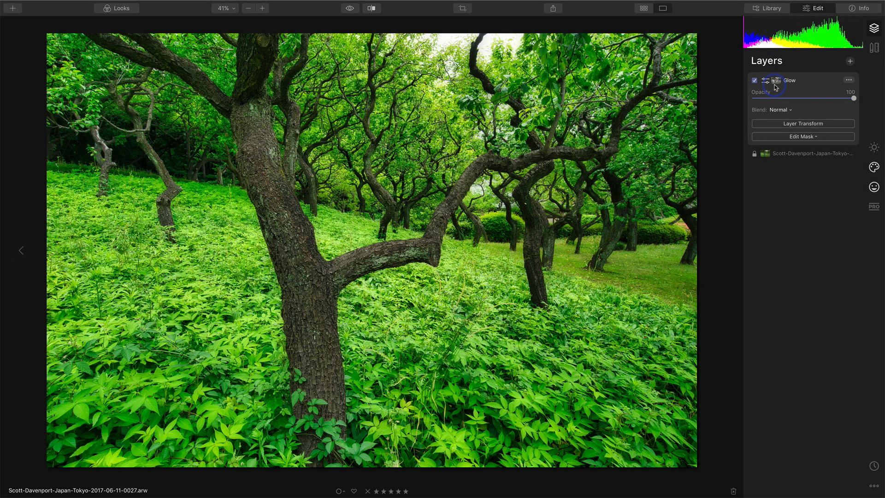
- Edit the Glow layer's mask with the brush in Erase mode at 44% opacity, with the mask overlay shown
click(792, 138)
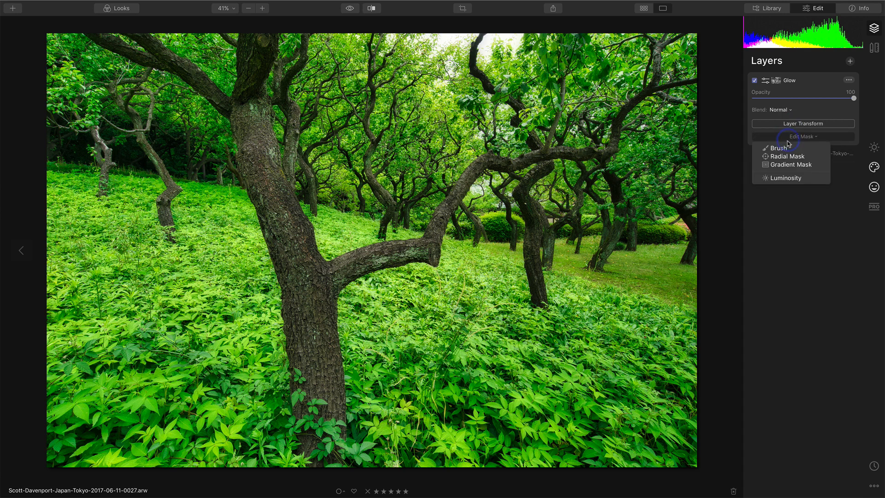
click(786, 148)
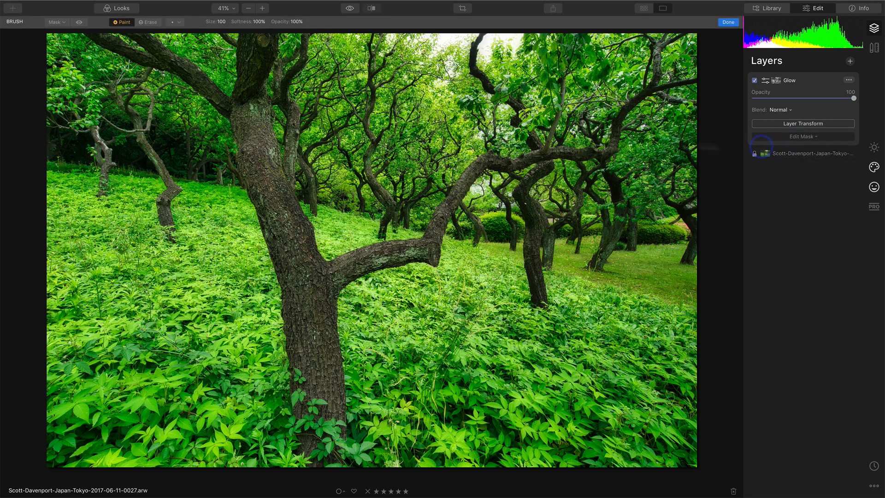
click(79, 23)
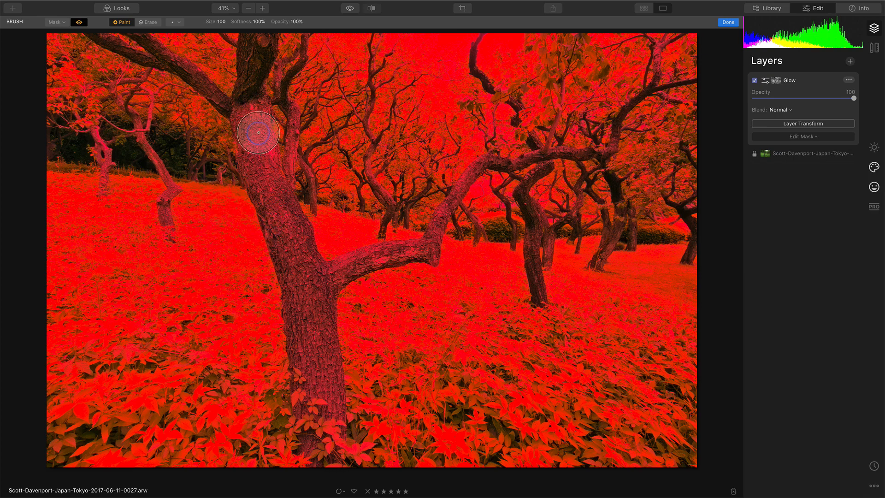
click(147, 24)
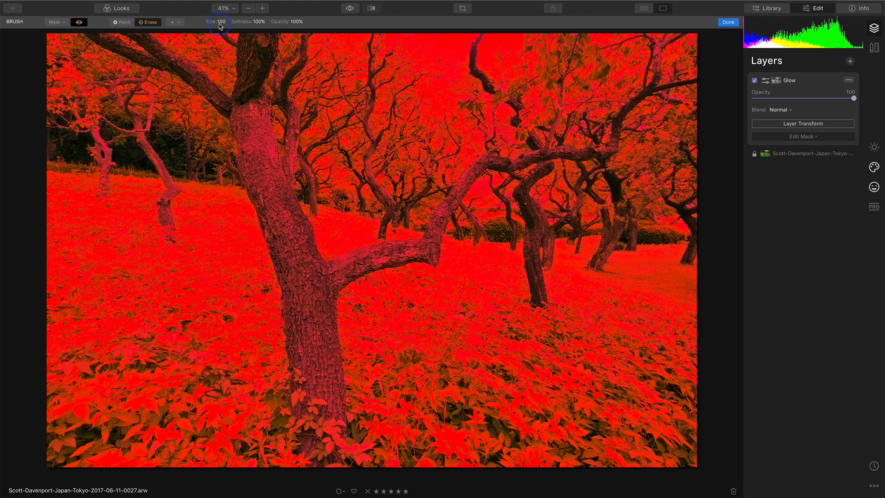
mouse_move(286, 22)
mouse_down()
mouse_move(245, 22)
mouse_move(262, 23)
mouse_up()
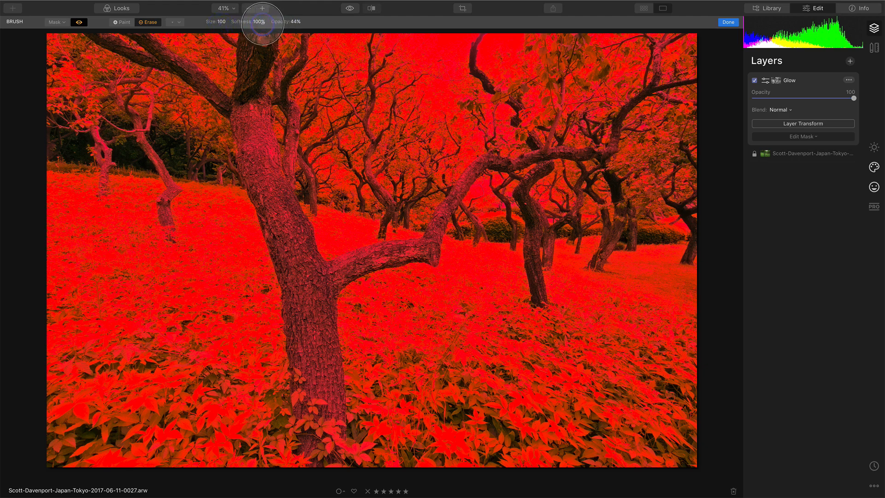
- Erase the mask from the large foreground trunk and its side branch with a smaller brush
key(bracketleft)
key(bracketleft)
key(bracketleft)
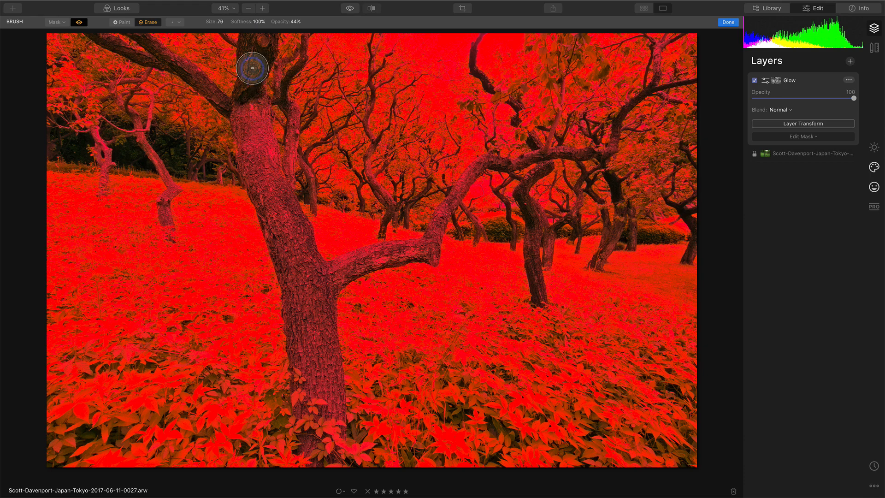
key(bracketleft)
key(bracketleft)
key(bracketleft)
mouse_move(252, 68)
mouse_down()
mouse_move(247, 140)
mouse_move(257, 101)
mouse_move(257, 144)
mouse_move(276, 194)
mouse_move(265, 187)
mouse_move(280, 232)
mouse_move(258, 153)
mouse_move(296, 235)
mouse_move(298, 256)
mouse_move(288, 265)
mouse_move(286, 208)
mouse_move(307, 272)
mouse_move(258, 191)
mouse_move(252, 132)
mouse_move(261, 194)
mouse_move(297, 270)
mouse_move(263, 147)
mouse_move(297, 252)
mouse_move(290, 222)
mouse_move(301, 242)
mouse_move(255, 118)
mouse_move(253, 145)
mouse_move(248, 116)
mouse_move(294, 288)
mouse_move(297, 354)
mouse_move(327, 395)
mouse_move(317, 278)
mouse_move(318, 384)
mouse_move(317, 278)
mouse_move(315, 322)
mouse_move(303, 282)
mouse_move(304, 355)
mouse_move(316, 287)
mouse_move(406, 251)
mouse_move(339, 266)
mouse_move(423, 251)
mouse_move(477, 169)
mouse_move(447, 201)
mouse_up()
- Erase the mask from the thin crooked trunk on the slope behind the main tree with a size 10 brush
key(bracketleft)
key(bracketleft)
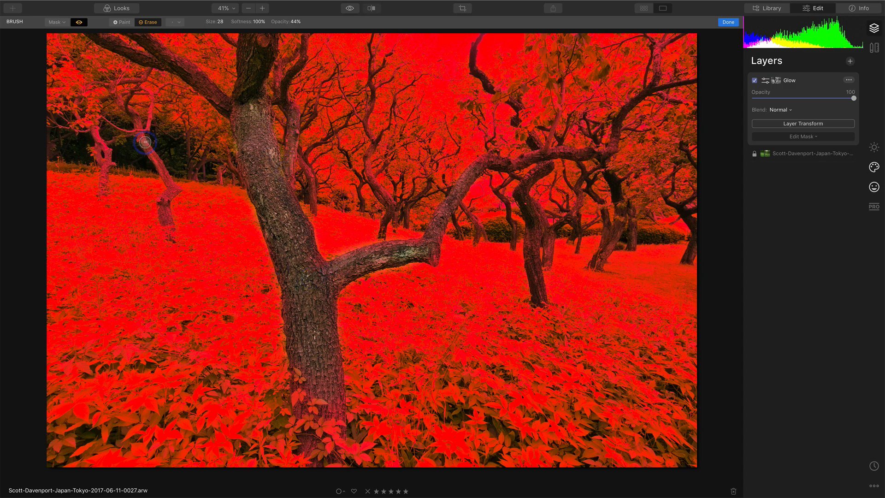
key([)
key([)
drag(150, 152, 163, 171)
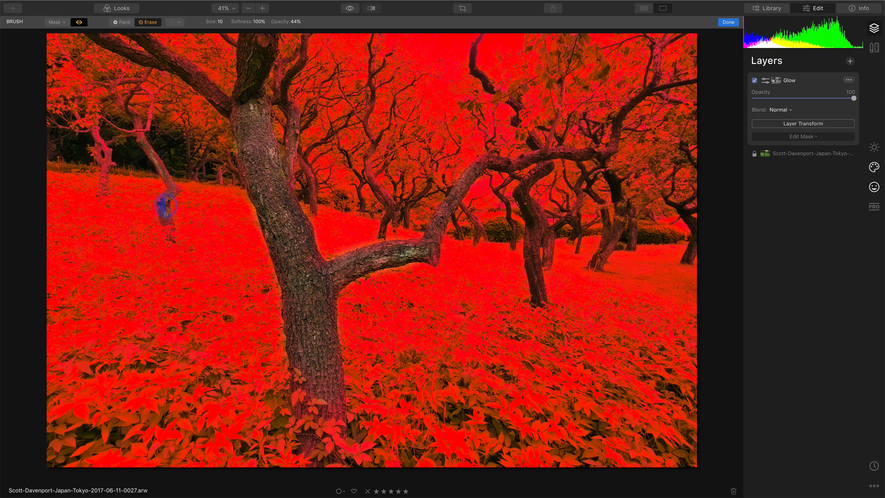
drag(162, 177, 142, 140)
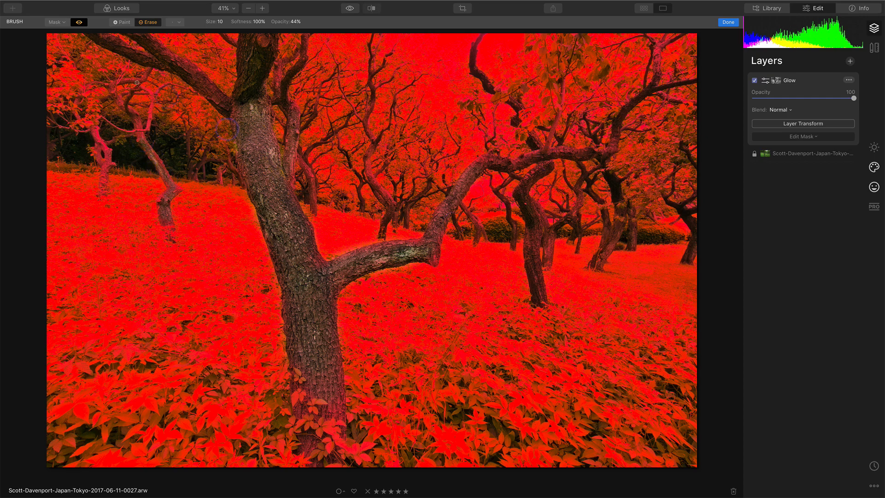
- Hide the overlay and finish the mask edit, then toggle the Glow layer off and on to compare its effect
click(79, 22)
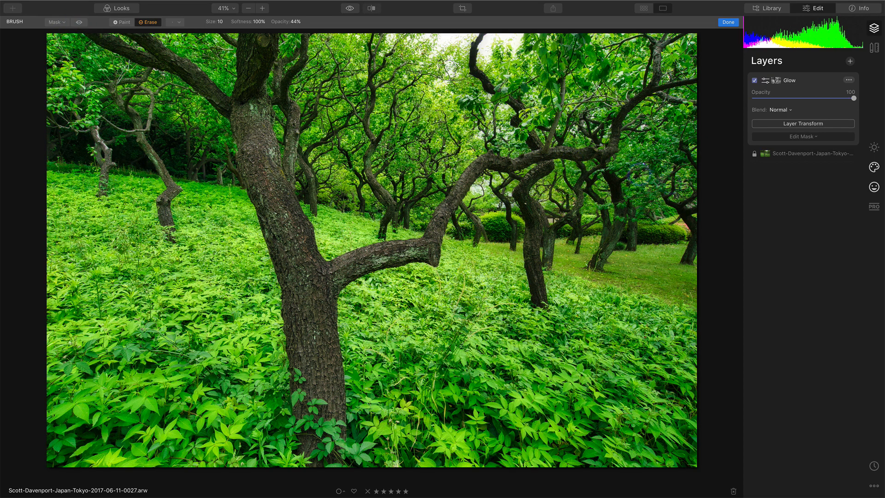
click(727, 22)
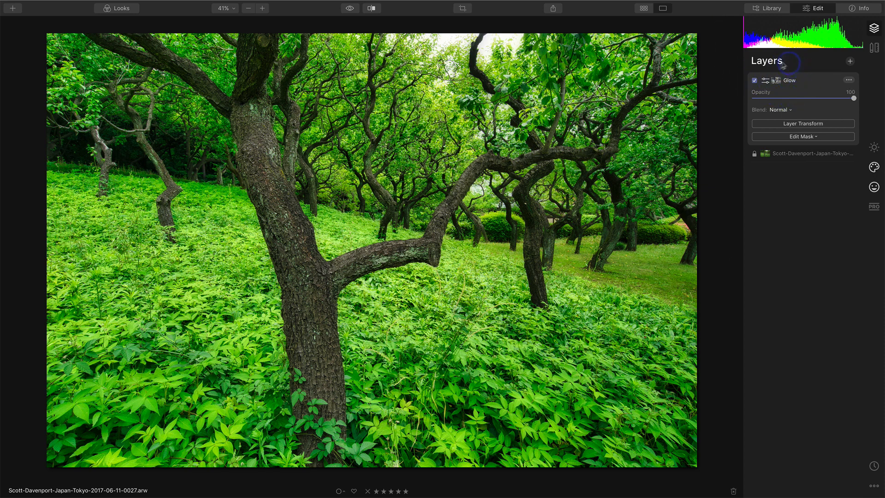
click(755, 81)
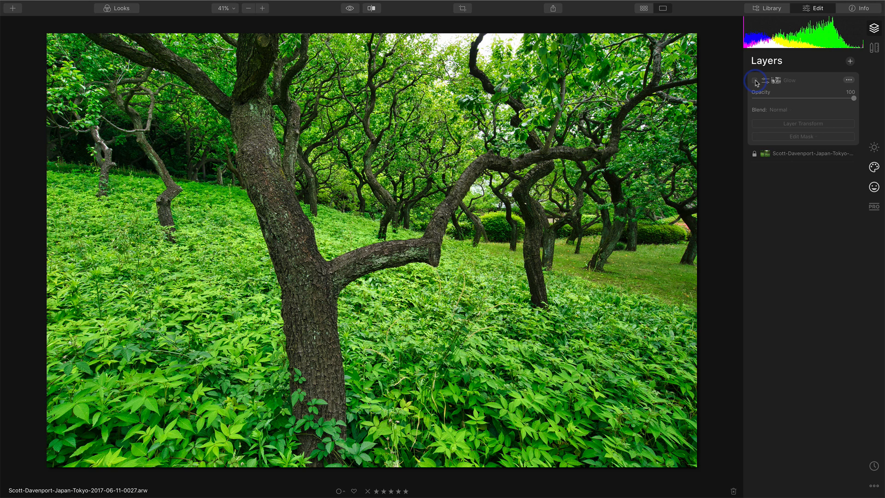
click(755, 81)
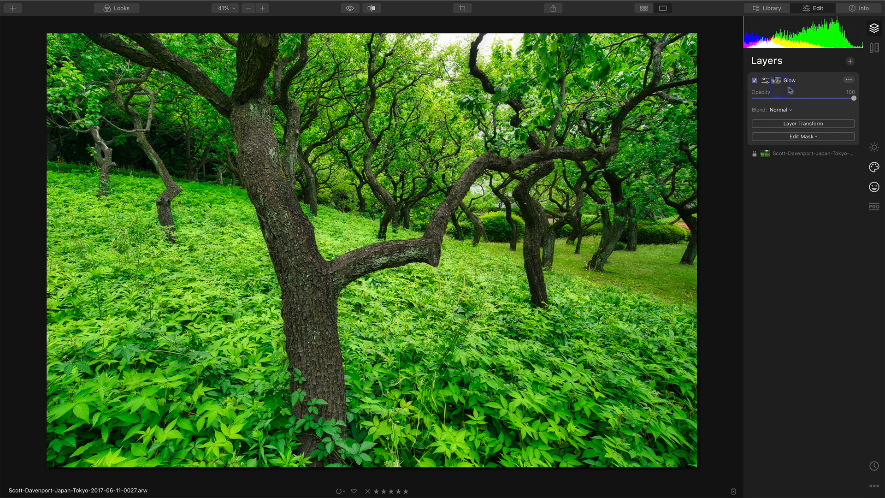
- Add a new adjustment layer and apply a Vignette to it with an amount of -64
click(850, 61)
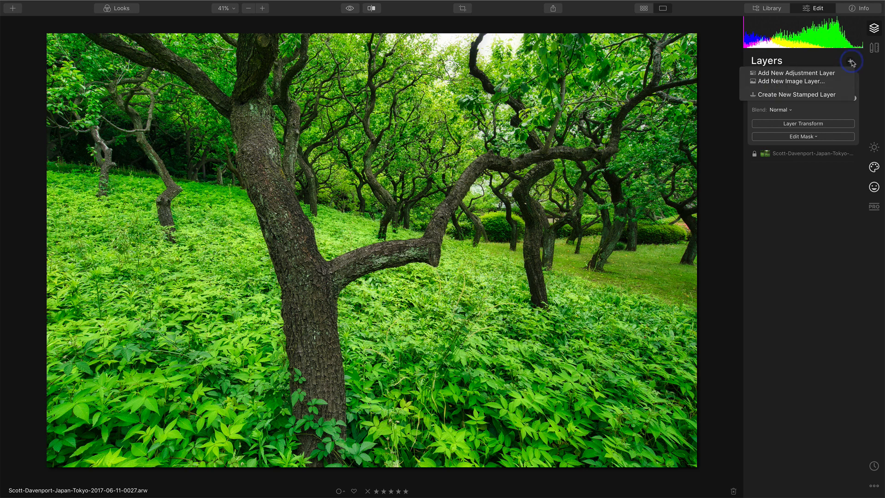
click(820, 73)
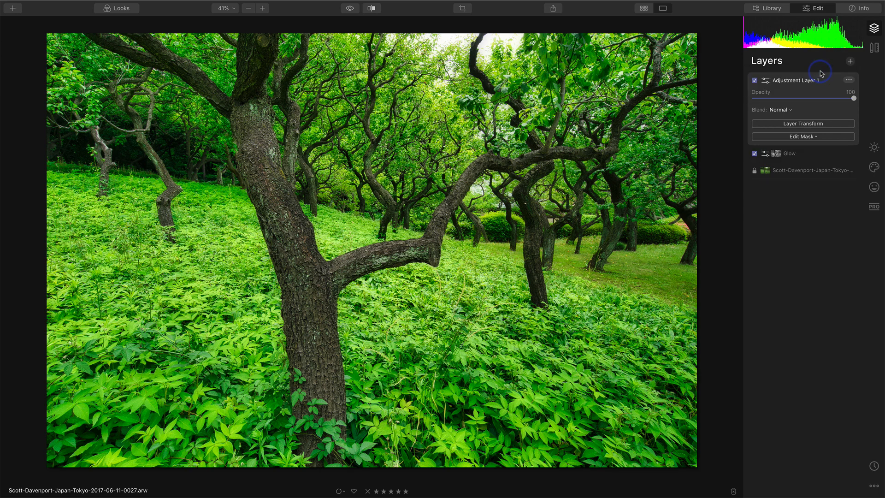
click(875, 149)
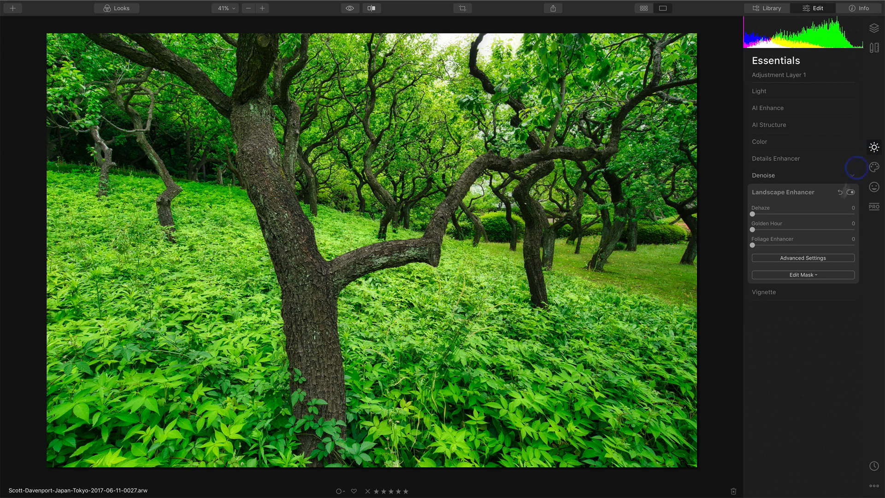
click(803, 292)
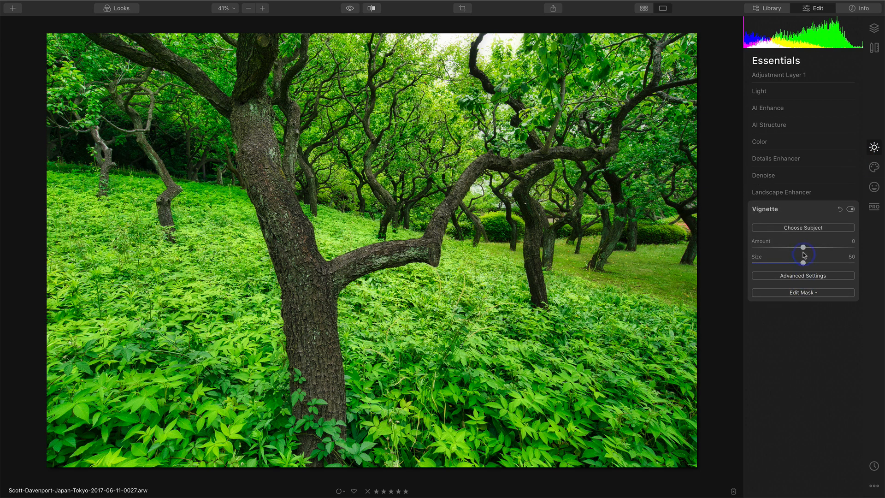
click(769, 248)
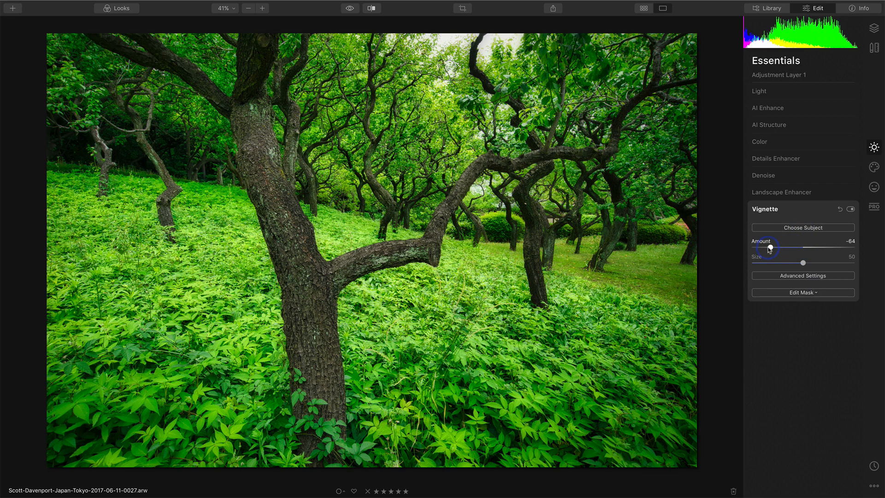
- Centre the vignette just above the fork where the branch leaves the main trunk, and set its amount to -20
click(797, 228)
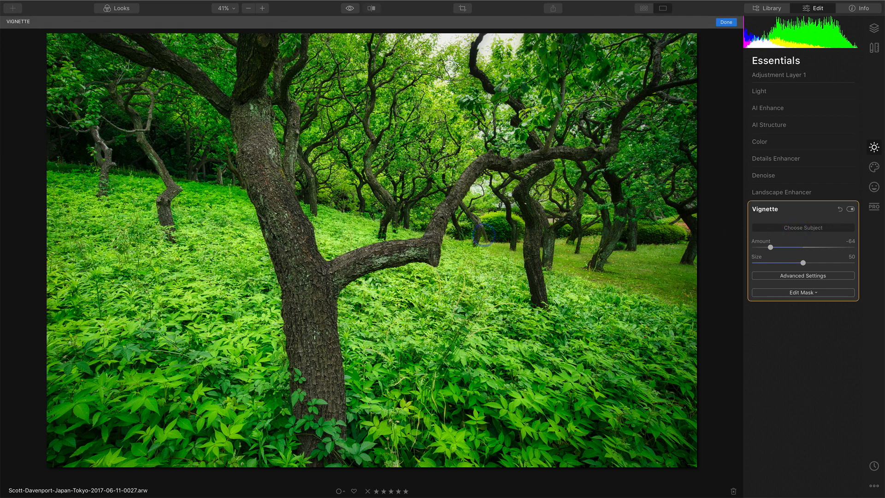
click(316, 292)
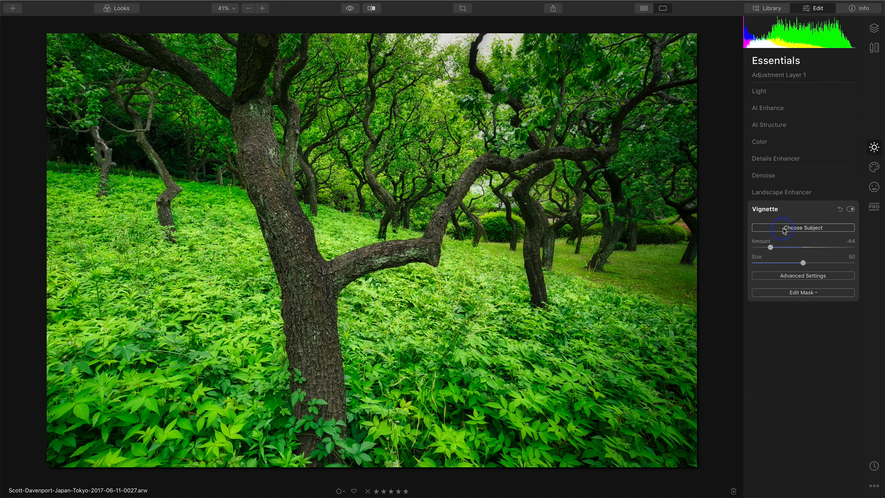
click(800, 228)
click(353, 236)
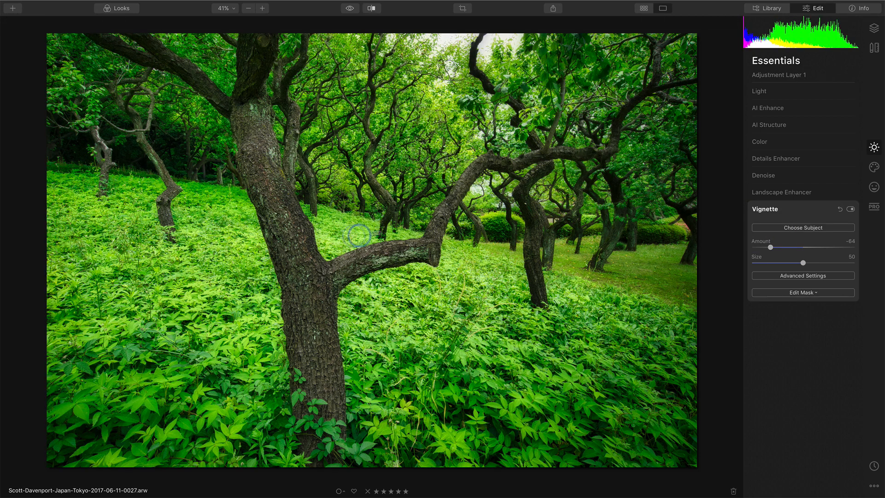
click(770, 248)
drag(770, 249, 793, 250)
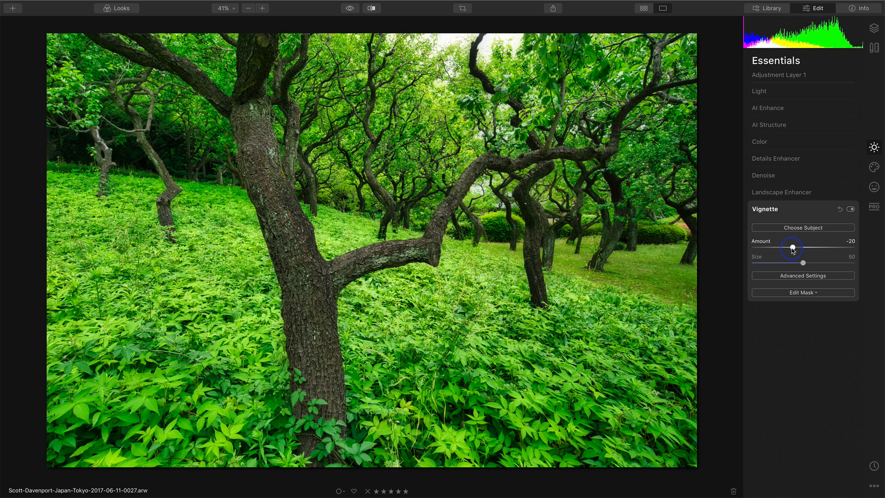
- Compare the original and edited photo by sweeping the before/after split across the whole image
key(semicolon)
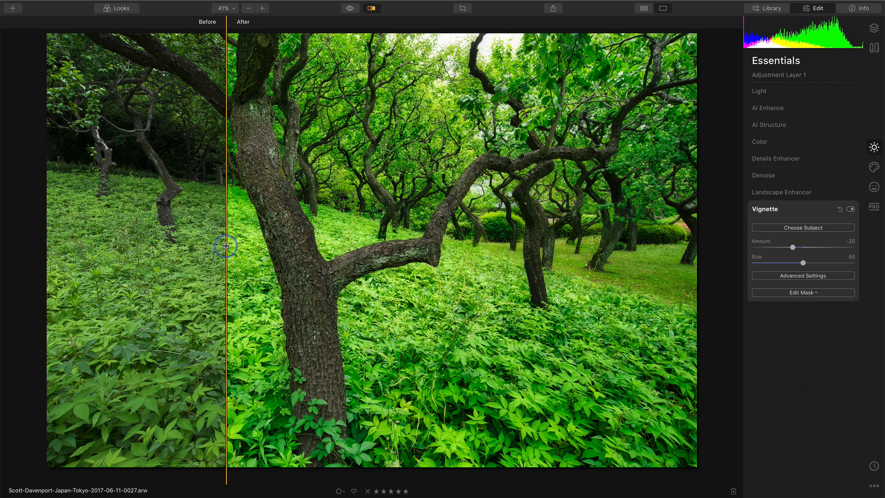
drag(226, 246, 666, 299)
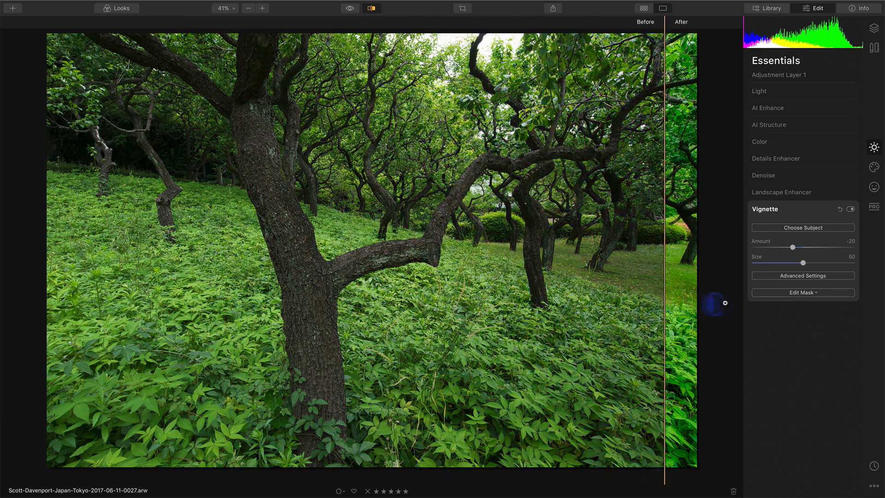
drag(727, 304, 147, 299)
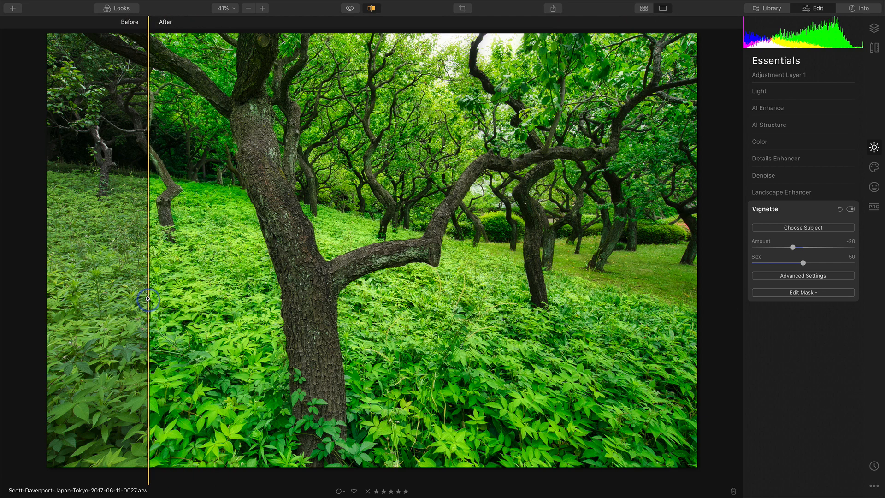
key(semicolon)
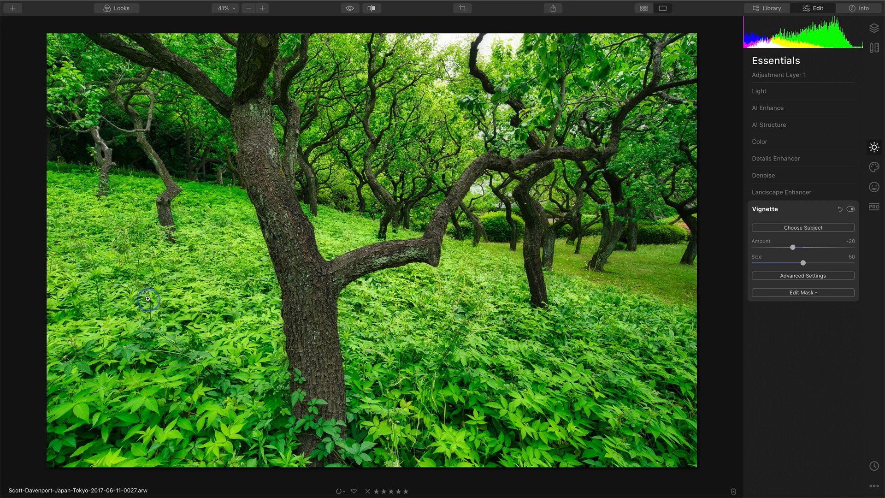